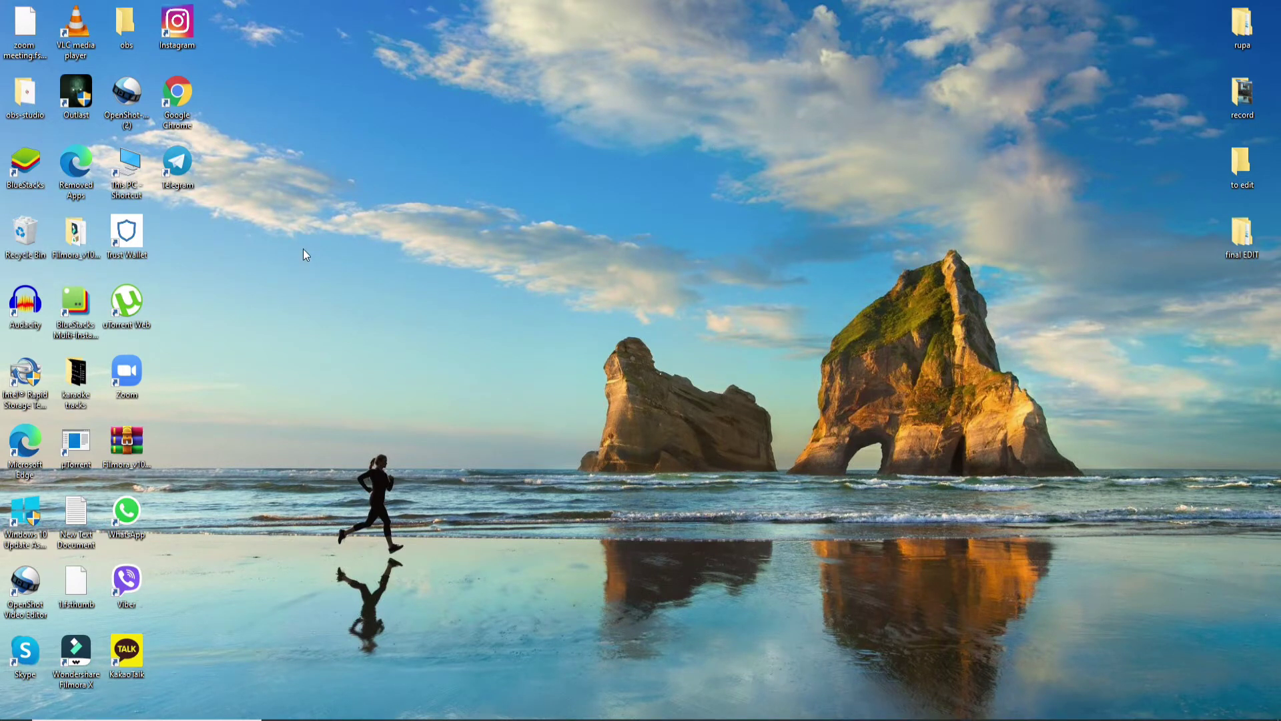
Launch Chrome and search Google for 'Paychex employee login'.
{"action": "double_click", "coordinate": [176, 95]}
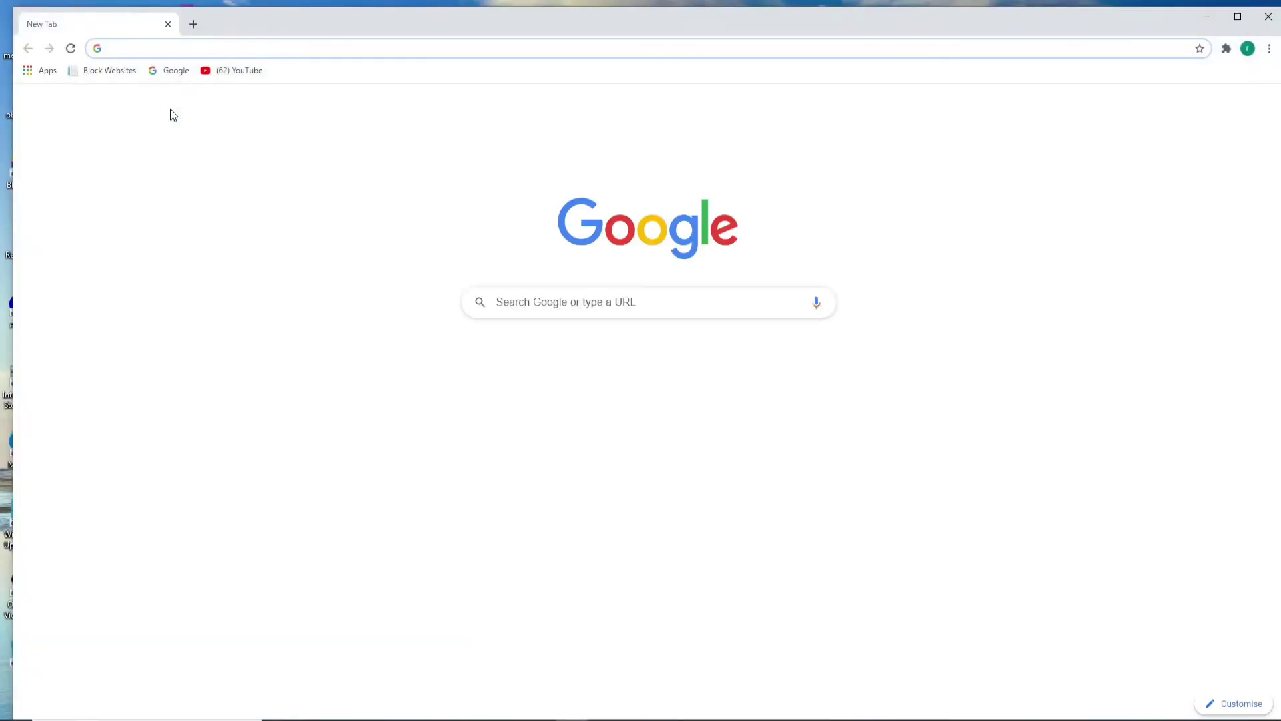
{"action": "left_click", "coordinate": [569, 47]}
{"action": "type", "text": "Paychex employee login"}
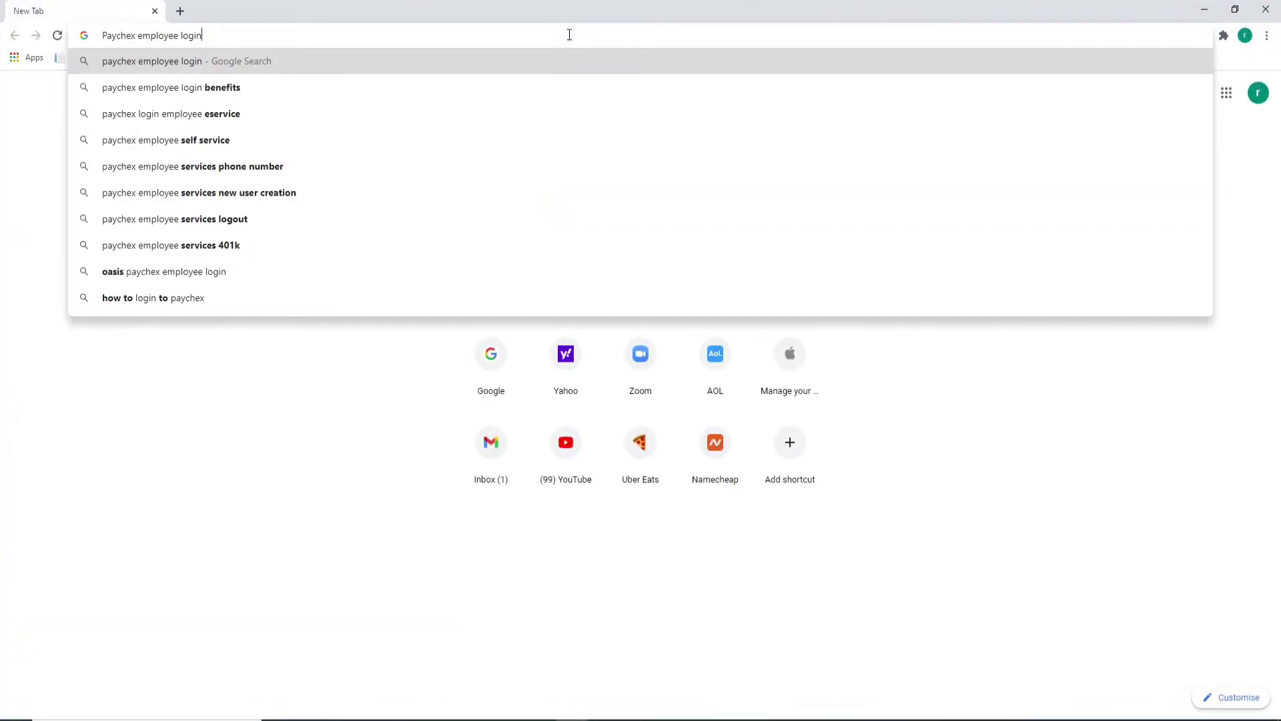
{"action": "key", "text": "Return"}
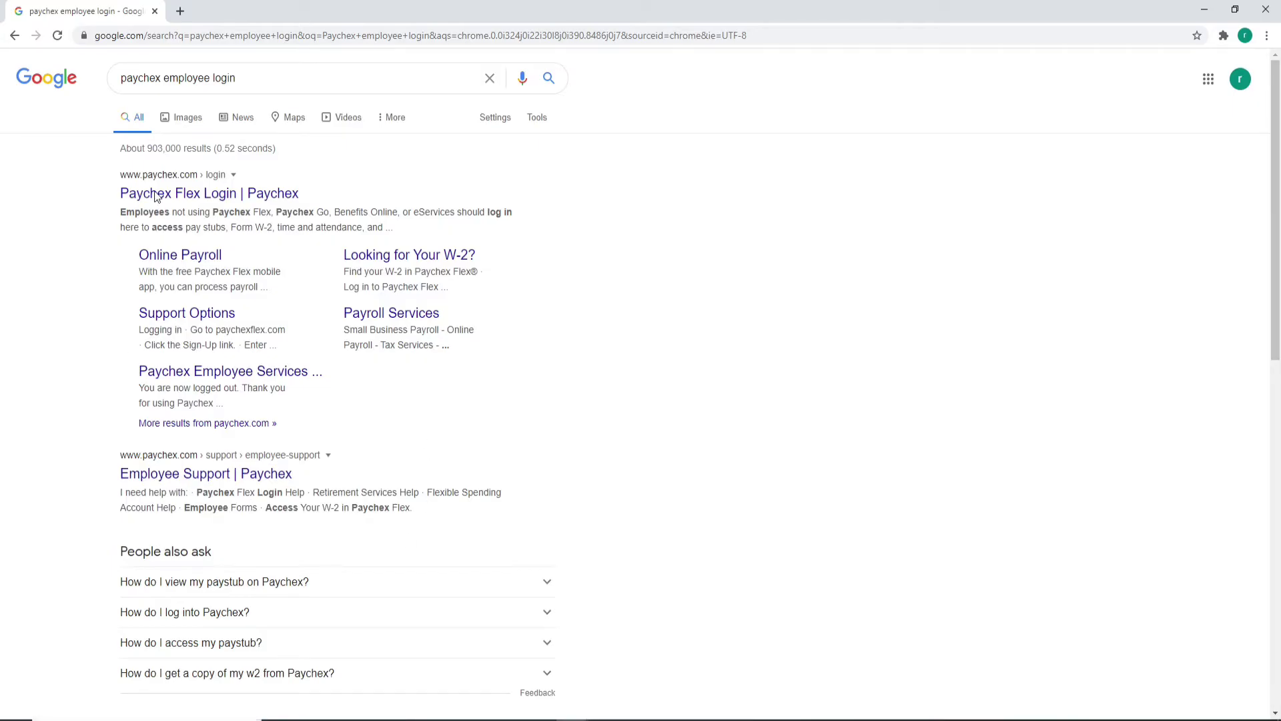
Open the 'Paychex Flex Login | Paychex' search result.
{"action": "left_click", "coordinate": [181, 194]}
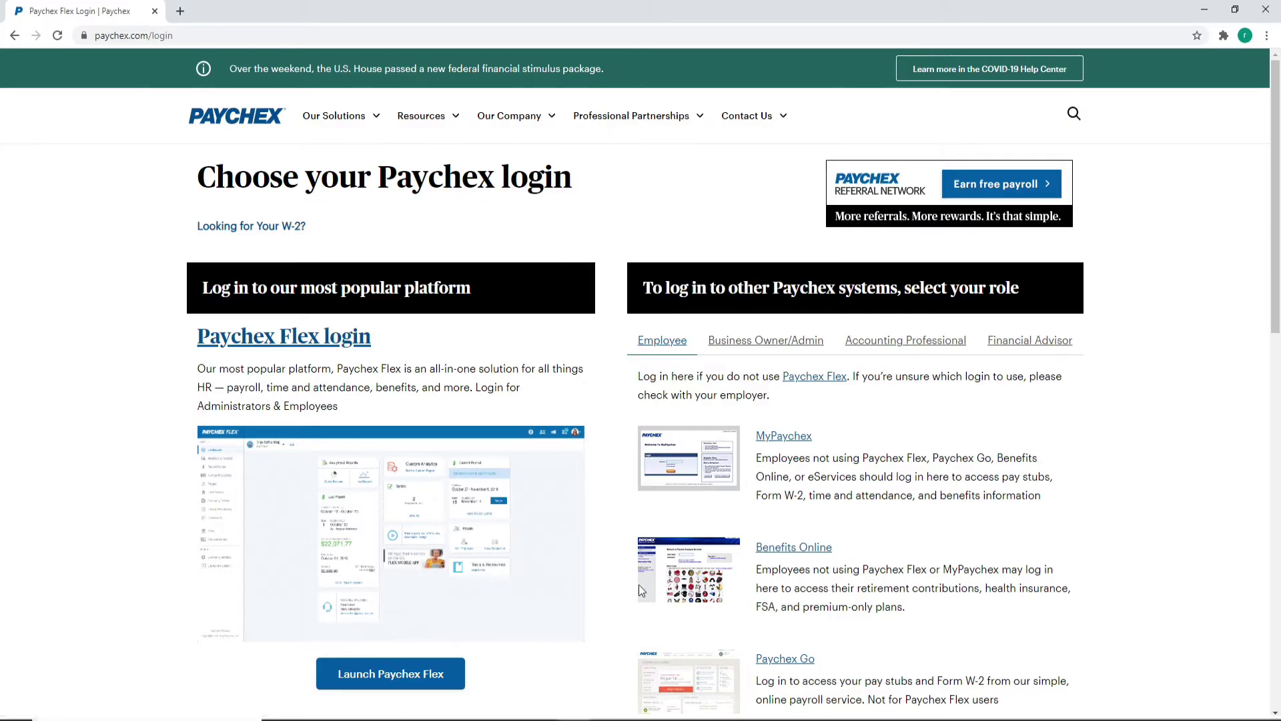
{"action": "scroll", "coordinate": [633, 287], "scroll_direction": "down", "scroll_amount": 2}
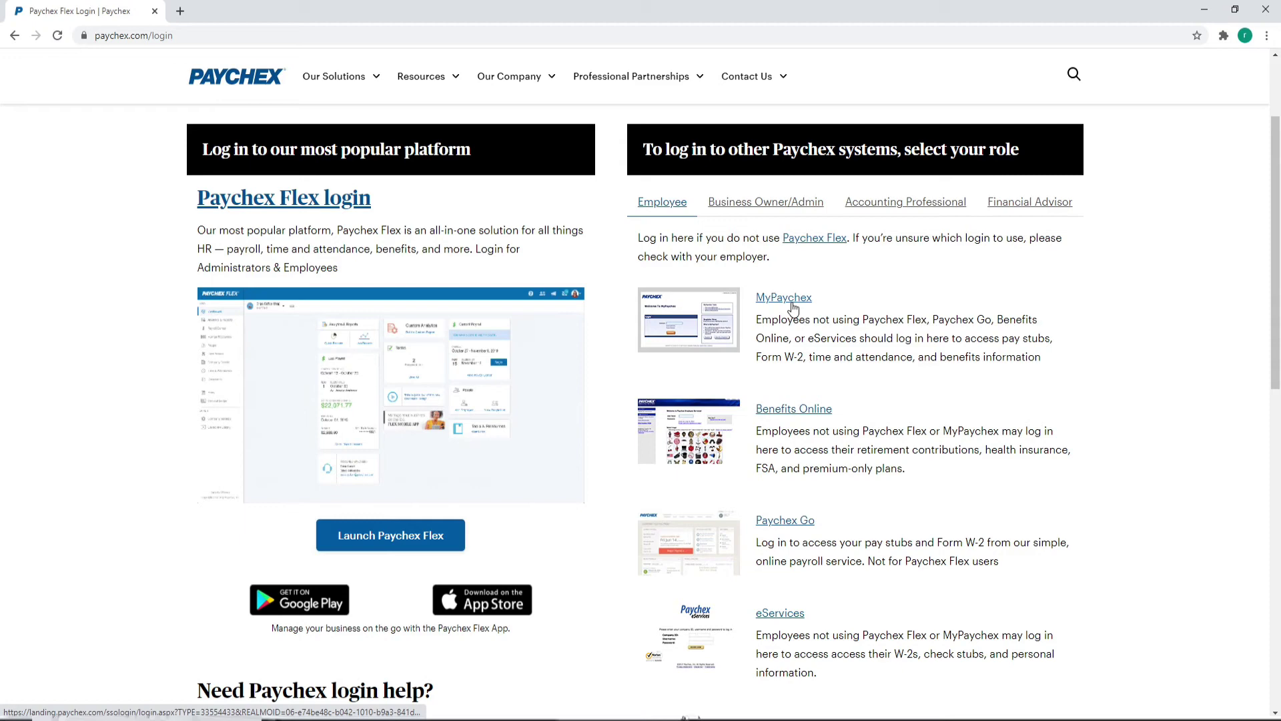
{"action": "scroll", "coordinate": [795, 355], "scroll_direction": "down", "scroll_amount": 1}
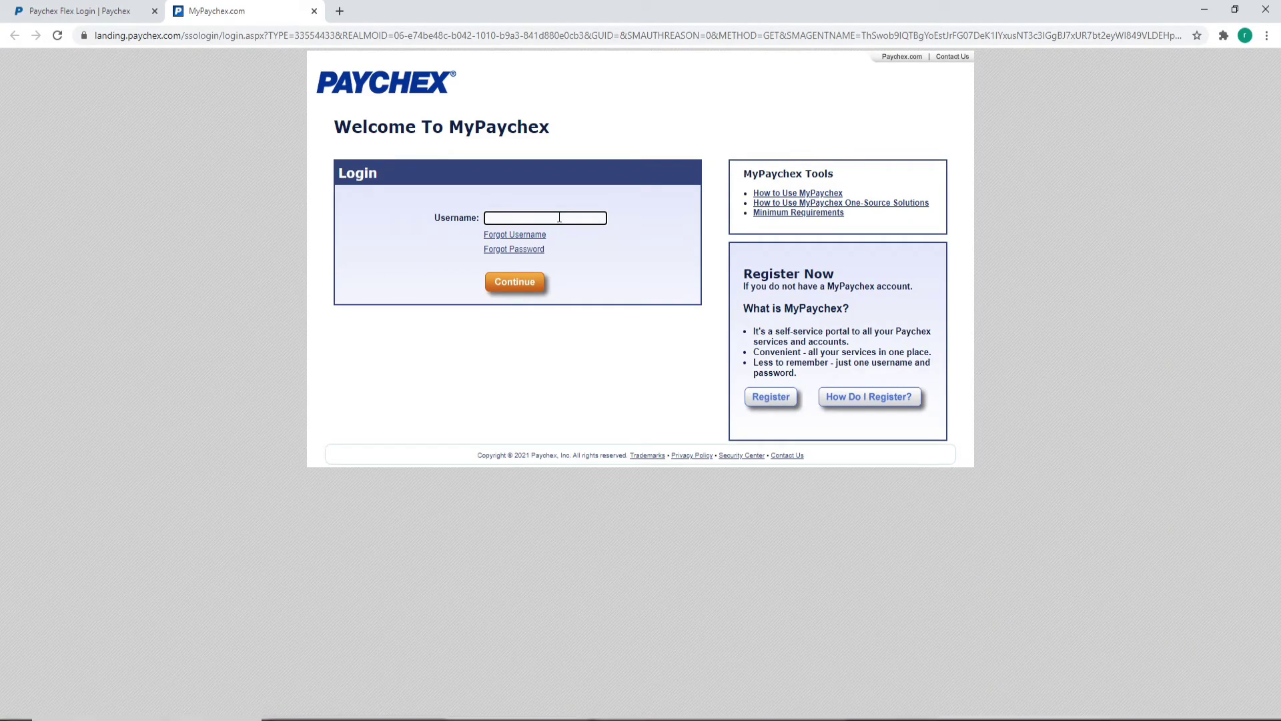
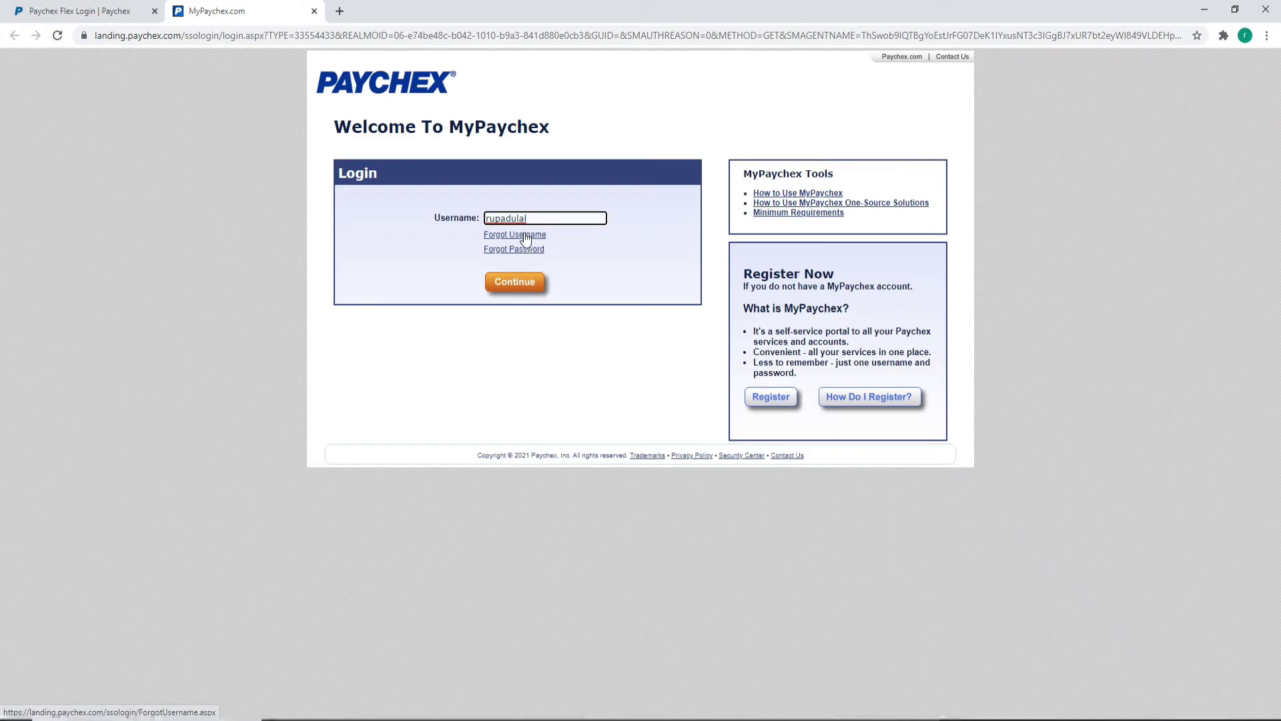
Continue past the entered username to reach the security image and password step.
{"action": "left_click", "coordinate": [513, 286]}
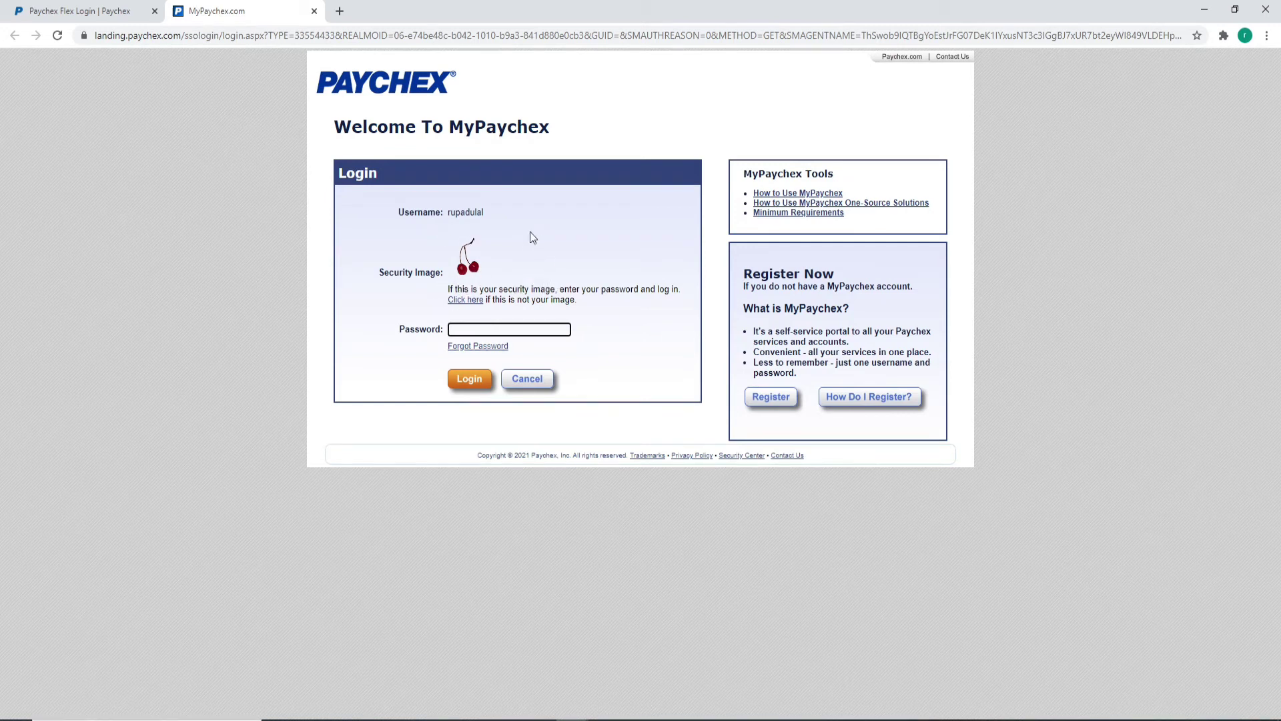
Paste the saved password into the Password field below the security image.
{"action": "left_click", "coordinate": [485, 328]}
{"action": "key", "text": "ctrl+v"}
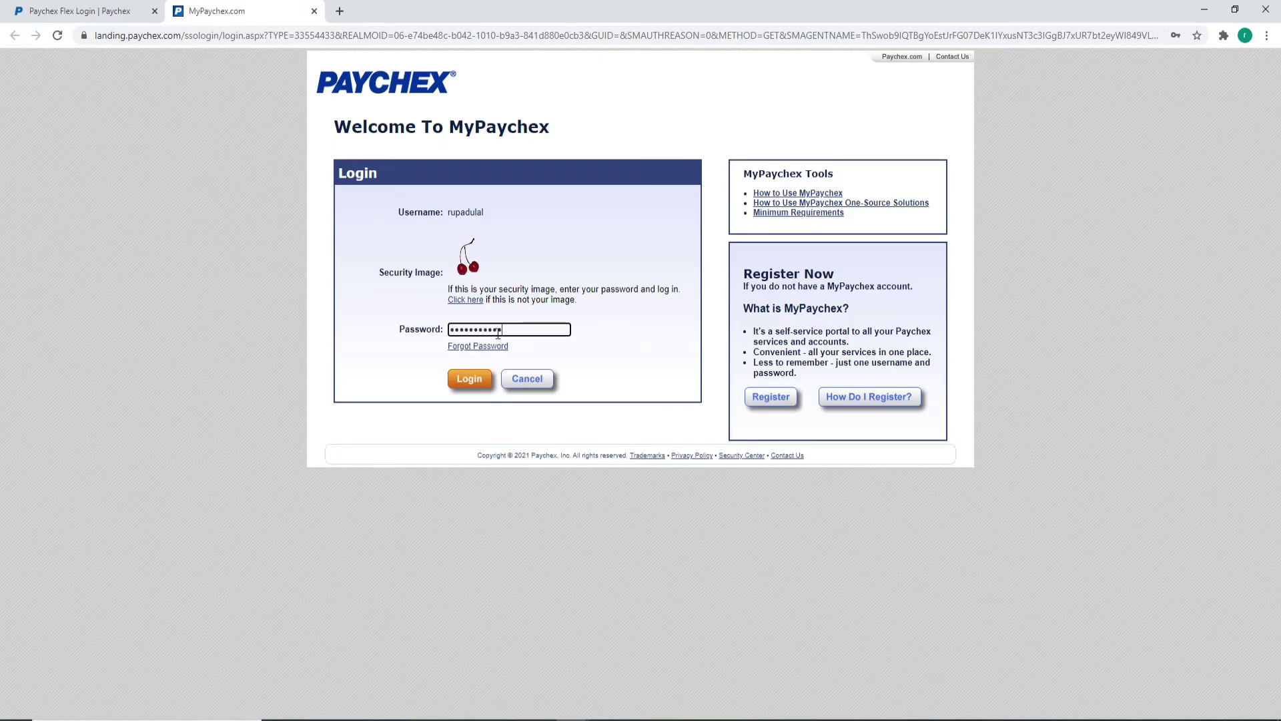